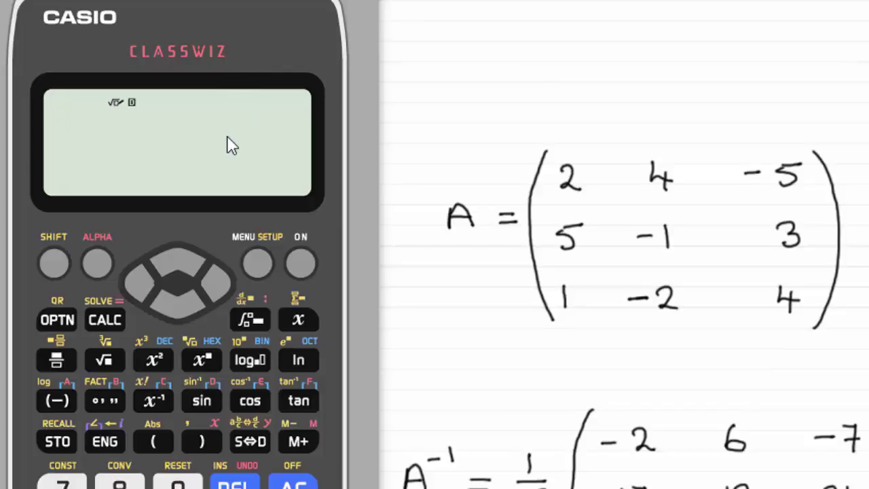
Switch the calculator to Matrix mode to show the MatA–MatD definition list.
{"action": "left_click", "coordinate": [259, 261]}
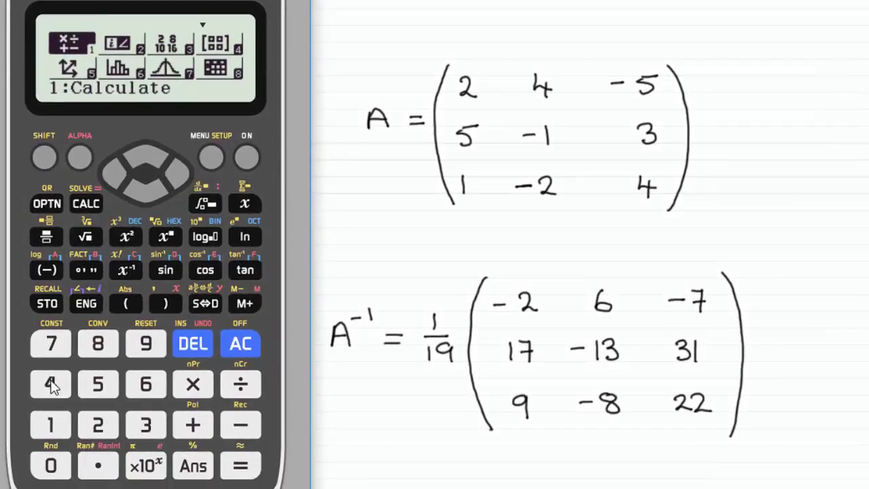
{"action": "left_click", "coordinate": [51, 385]}
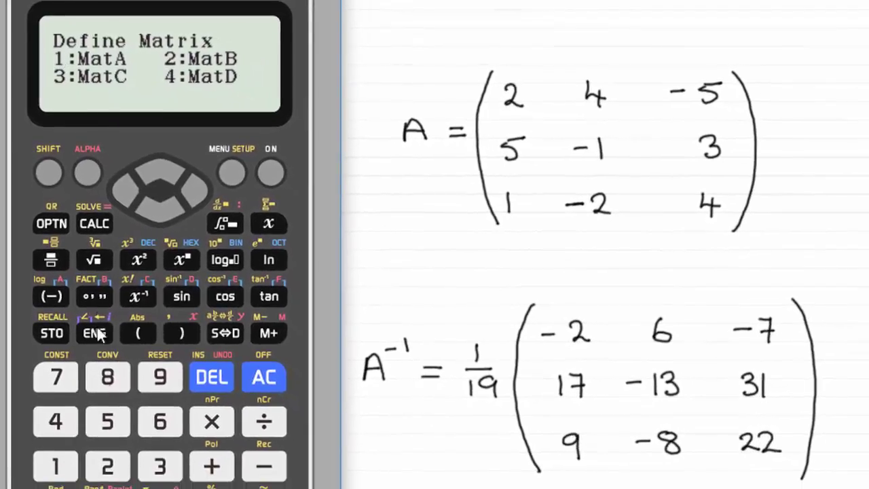
Define MatA with 3 rows and 3 columns.
{"action": "left_click", "coordinate": [57, 467]}
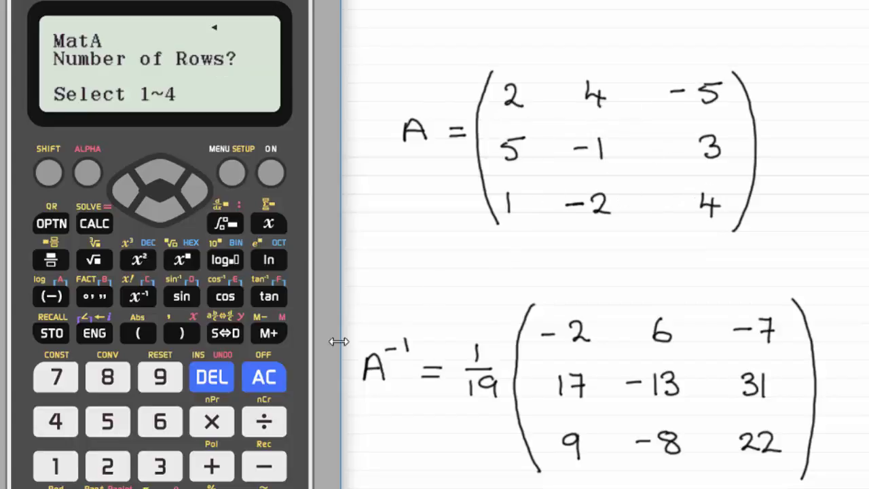
{"action": "left_click", "coordinate": [163, 469]}
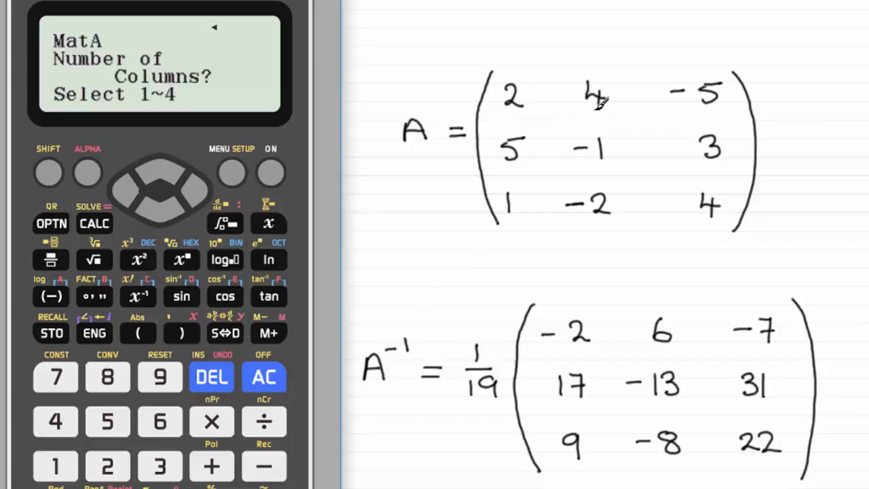
{"action": "left_click", "coordinate": [163, 466]}
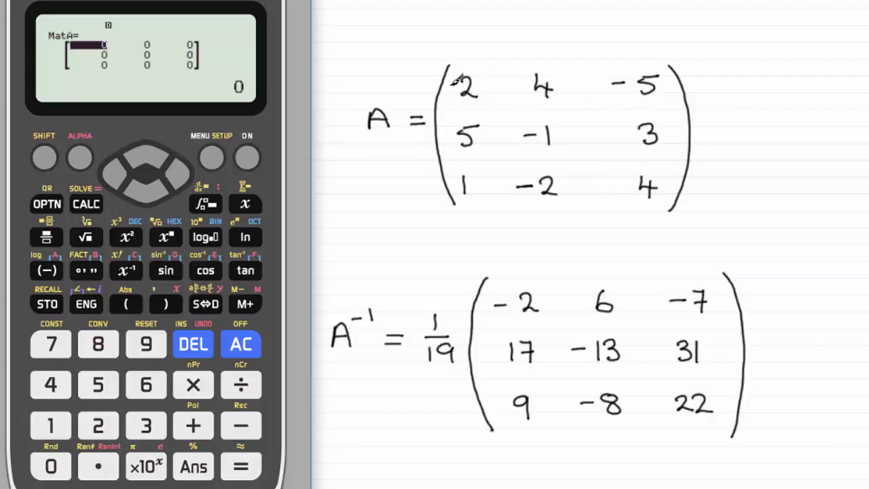
Enter MatA's first row: 2, 4, −5.
{"action": "left_click", "coordinate": [100, 426]}
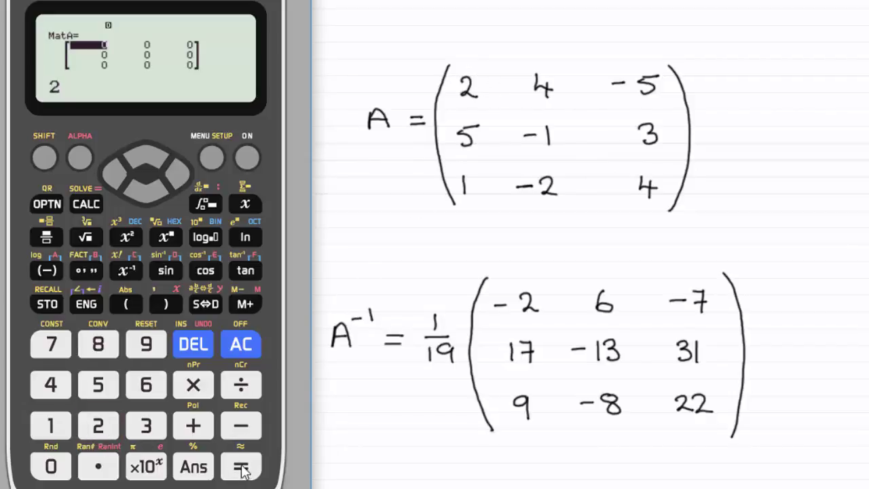
{"action": "left_click", "coordinate": [242, 467]}
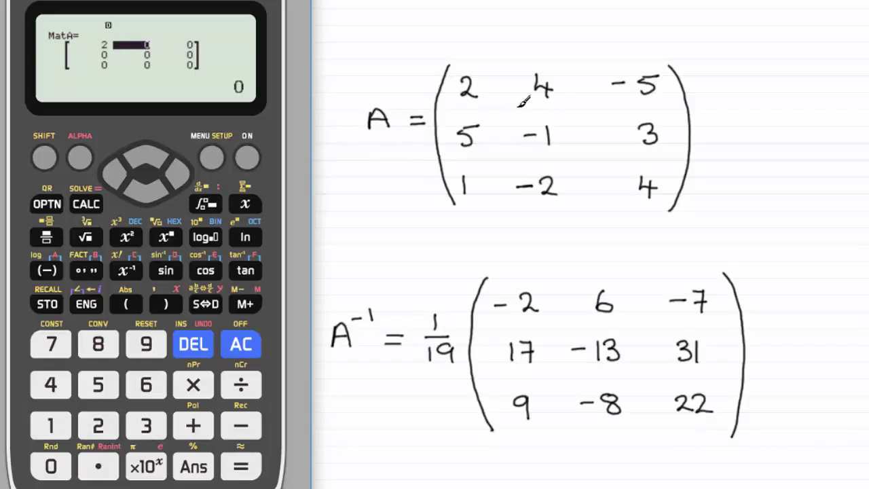
{"action": "left_click", "coordinate": [53, 385]}
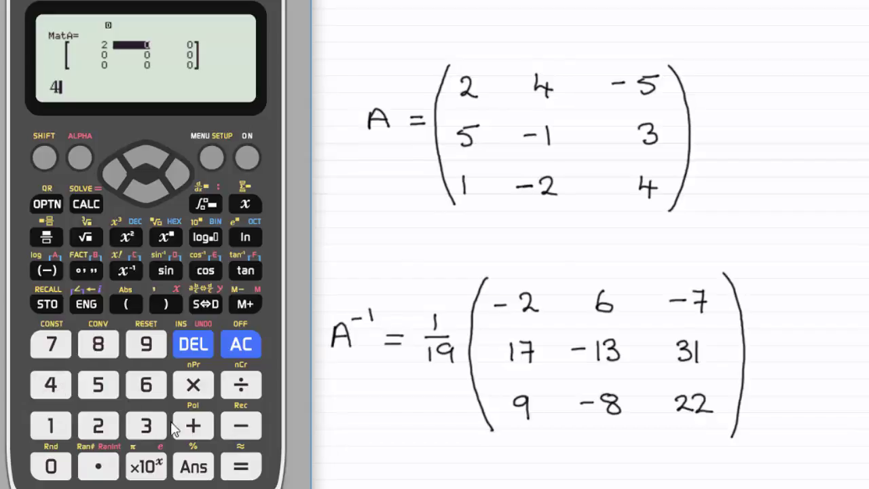
{"action": "left_click", "coordinate": [240, 468]}
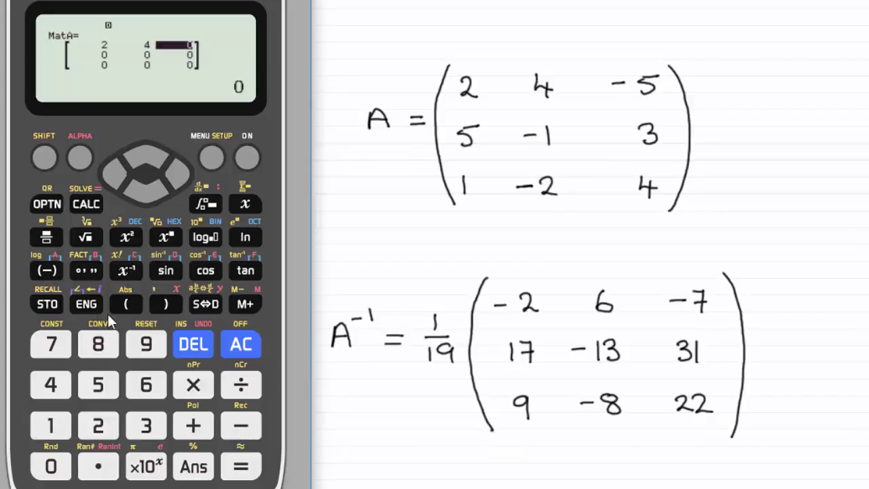
{"action": "left_click", "coordinate": [244, 431]}
{"action": "left_click", "coordinate": [99, 385]}
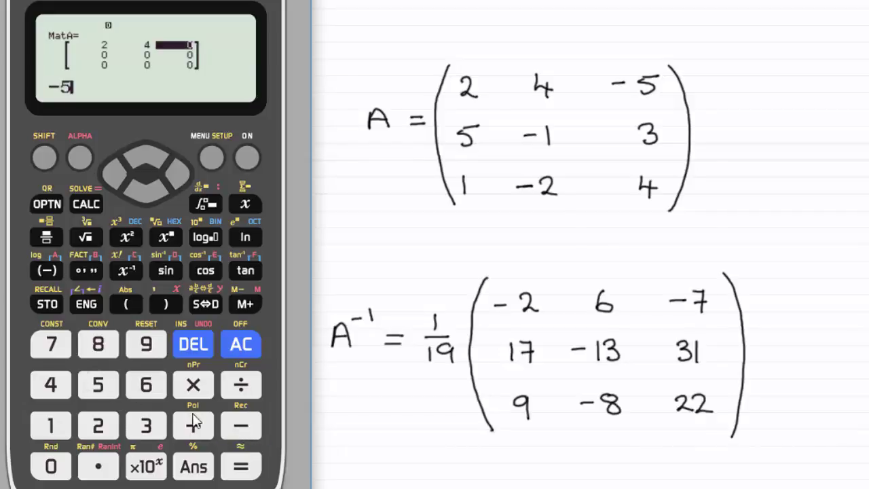
{"action": "left_click", "coordinate": [242, 468]}
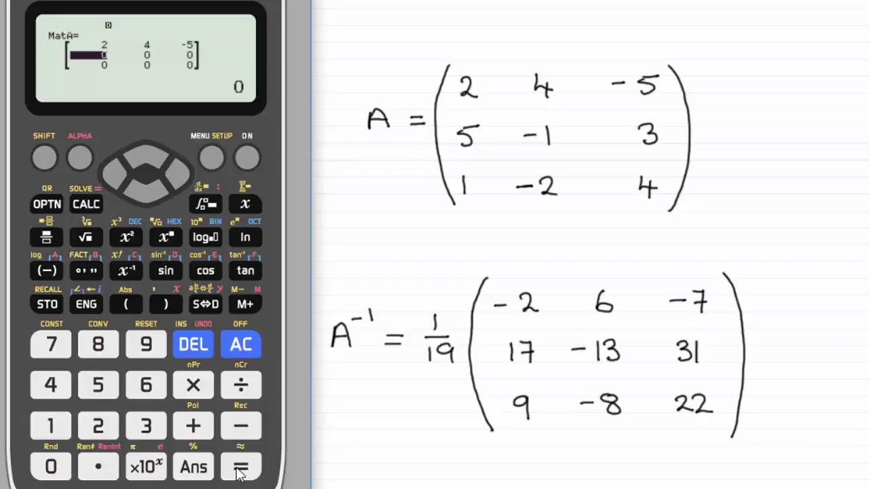
Enter MatA's second row: 5, −1, 3.
{"action": "left_click", "coordinate": [99, 385]}
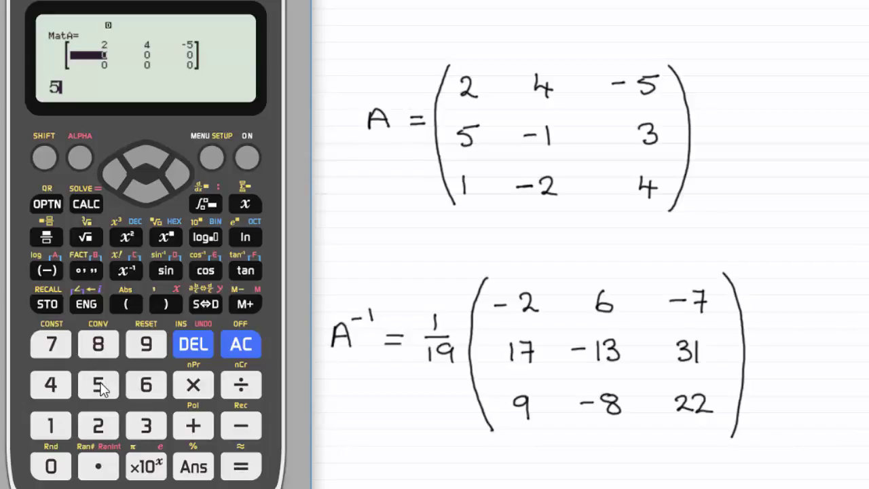
{"action": "left_click", "coordinate": [241, 465]}
{"action": "left_click", "coordinate": [241, 426]}
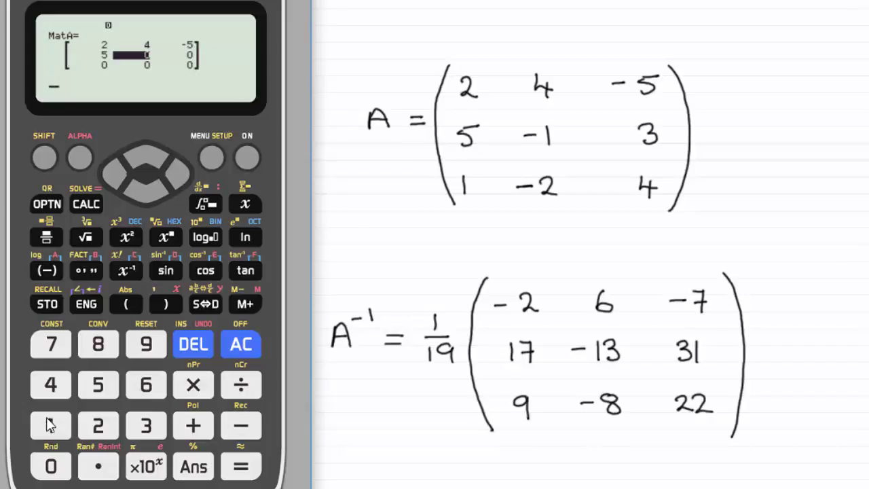
{"action": "left_click", "coordinate": [50, 426]}
{"action": "left_click", "coordinate": [243, 467]}
{"action": "left_click", "coordinate": [146, 426]}
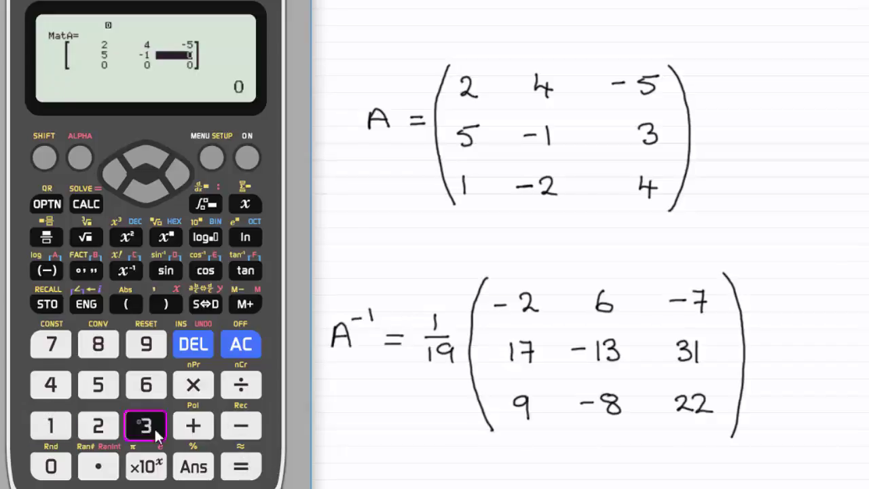
{"action": "left_click", "coordinate": [243, 468]}
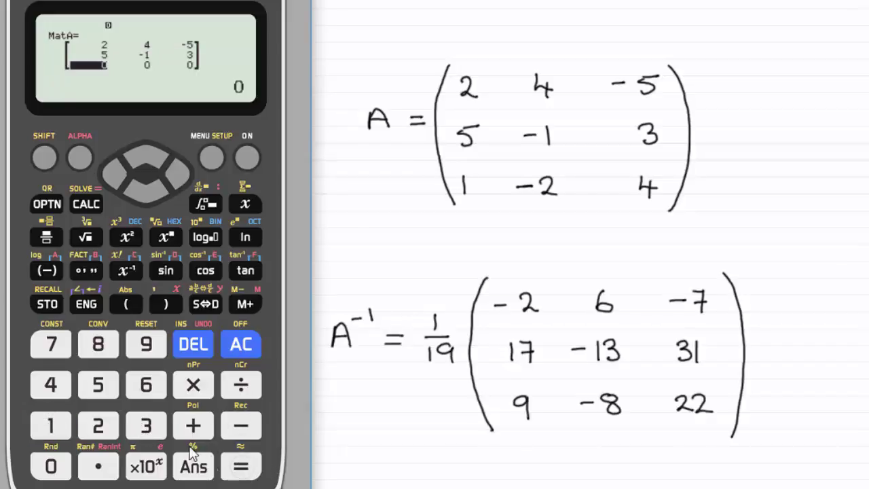
Enter MatA's third row 1, −2, 4, then bring up the matrix options.
{"action": "left_click", "coordinate": [51, 425]}
{"action": "left_click", "coordinate": [243, 467]}
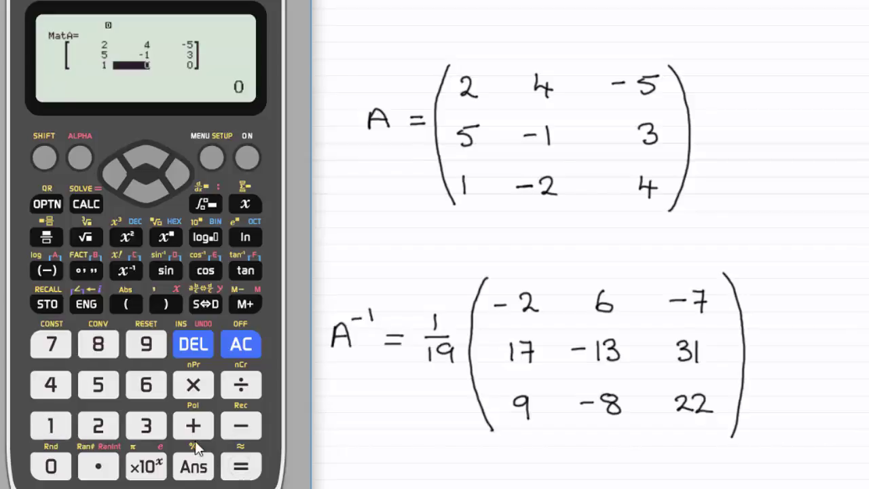
{"action": "left_click", "coordinate": [241, 426]}
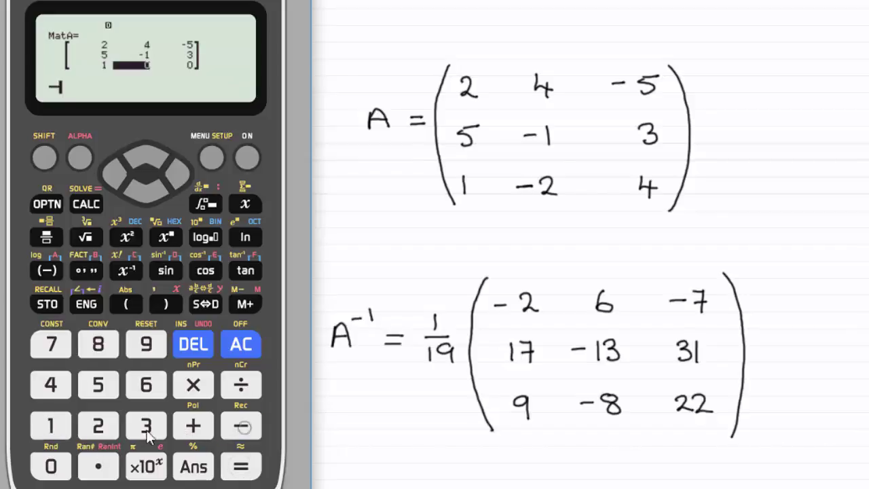
{"action": "left_click", "coordinate": [98, 426]}
{"action": "left_click", "coordinate": [243, 468]}
{"action": "left_click", "coordinate": [51, 384]}
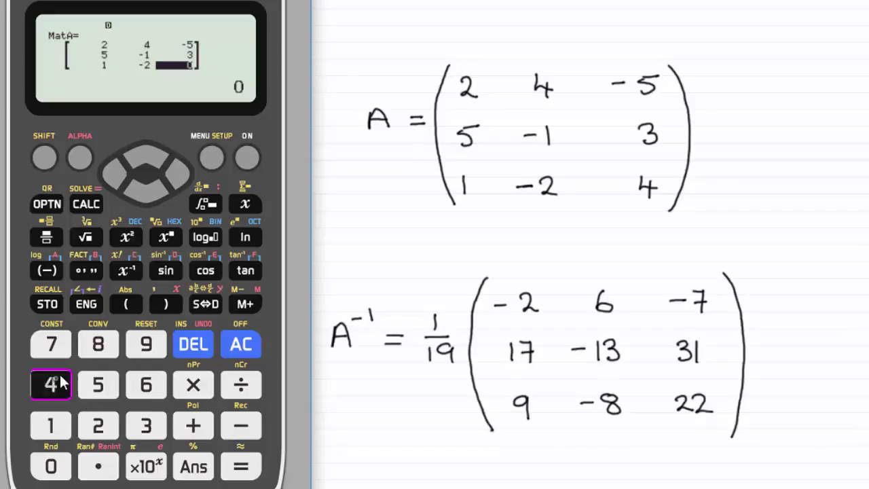
{"action": "left_click", "coordinate": [245, 468]}
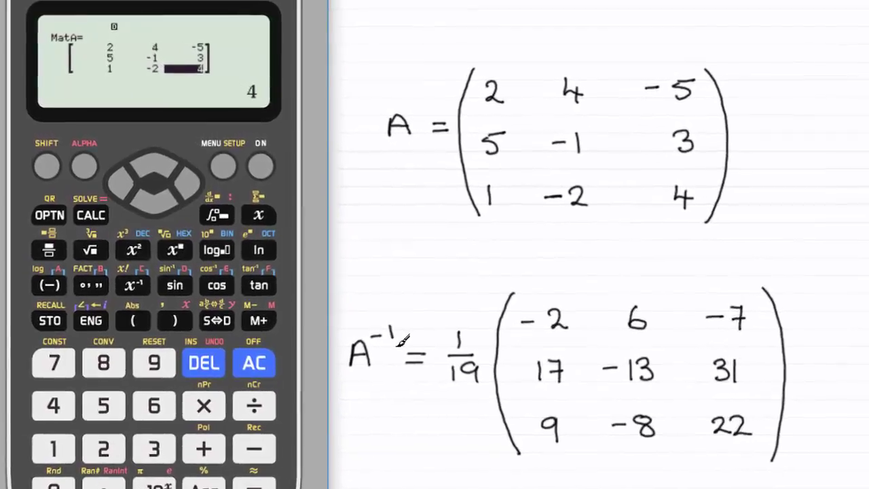
{"action": "left_click", "coordinate": [52, 222]}
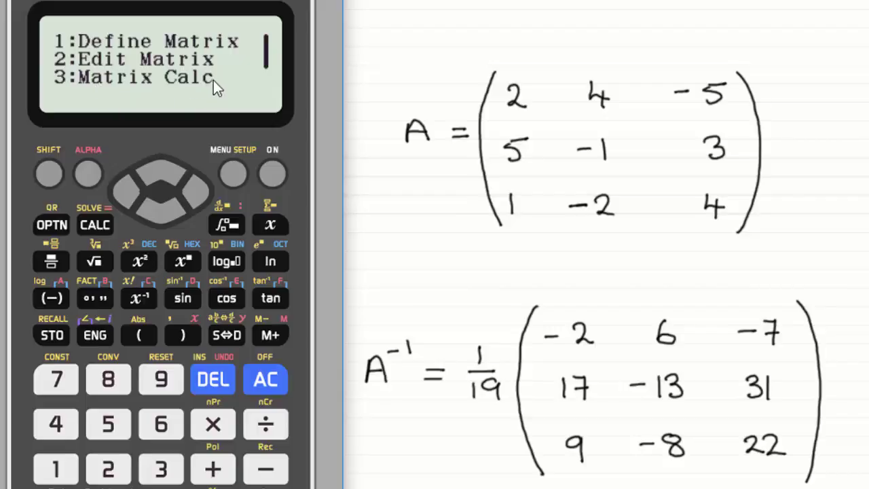
On the Matrix Calc screen, build the expression MatA⁻¹.
{"action": "left_click", "coordinate": [160, 468]}
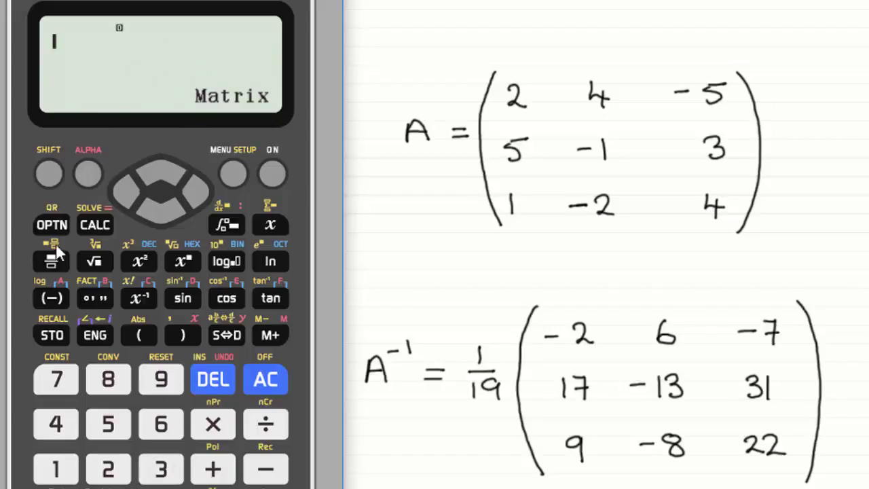
{"action": "left_click", "coordinate": [48, 224]}
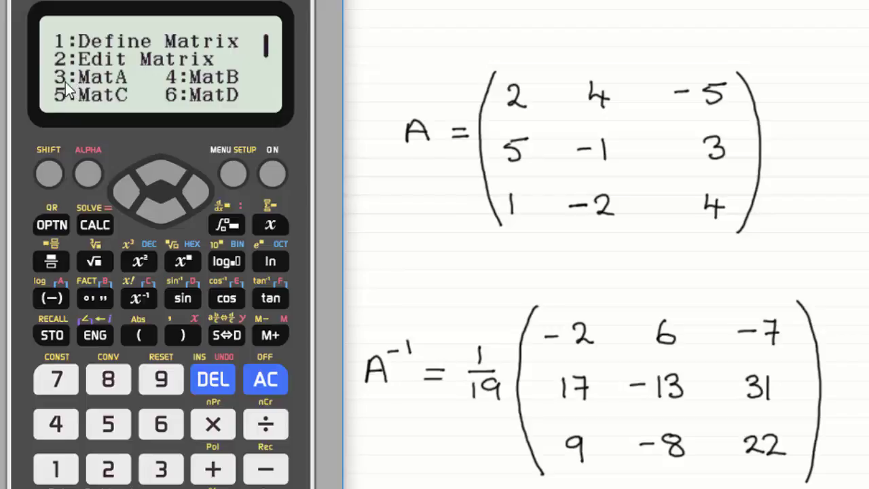
{"action": "left_click", "coordinate": [162, 470]}
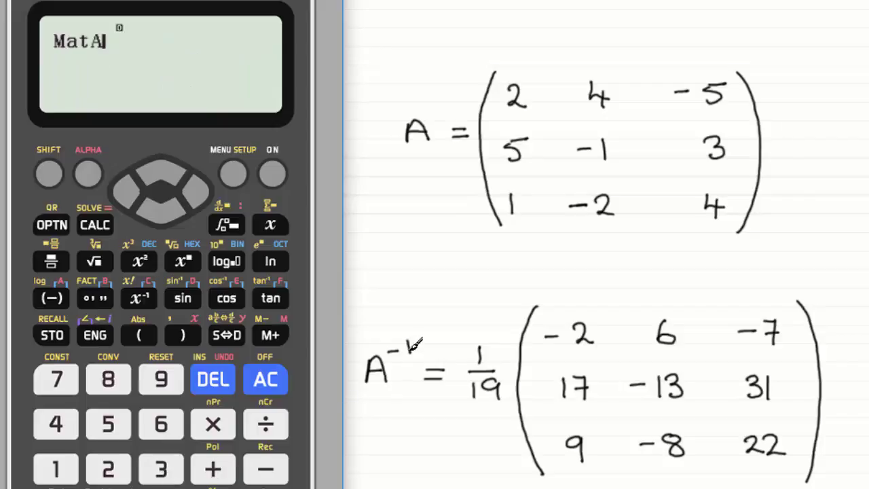
{"action": "left_click", "coordinate": [138, 296]}
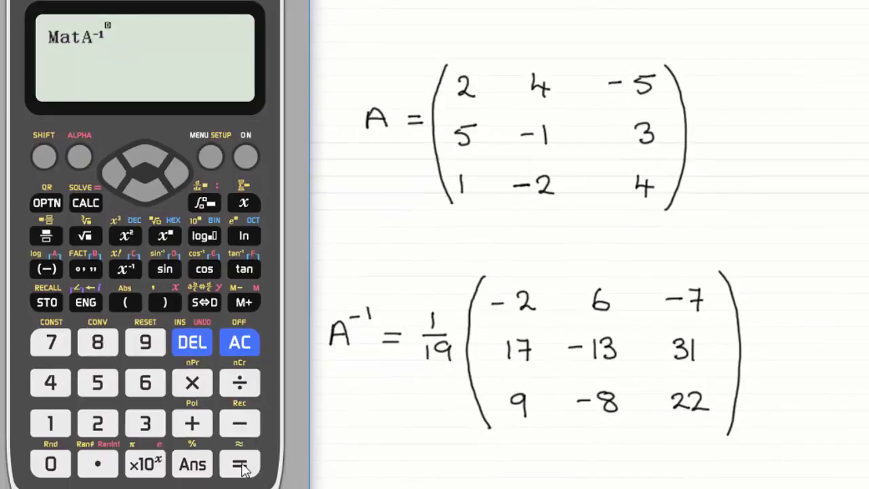
Calculate MatA⁻¹ and check the first-row entries −2/19 and 6/19.
{"action": "left_click", "coordinate": [241, 464]}
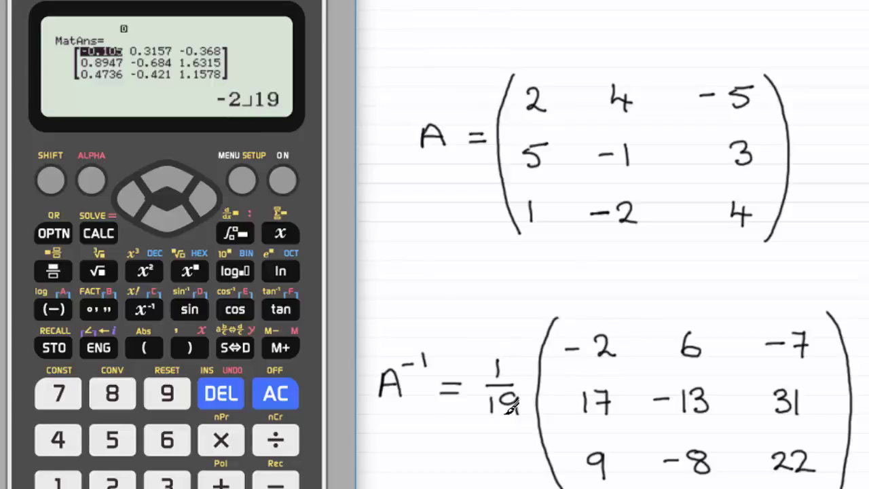
{"action": "left_click", "coordinate": [201, 198]}
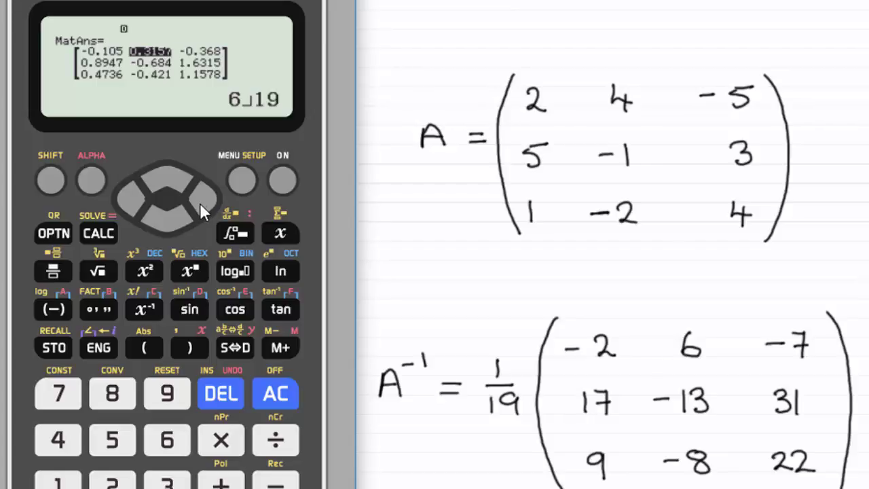